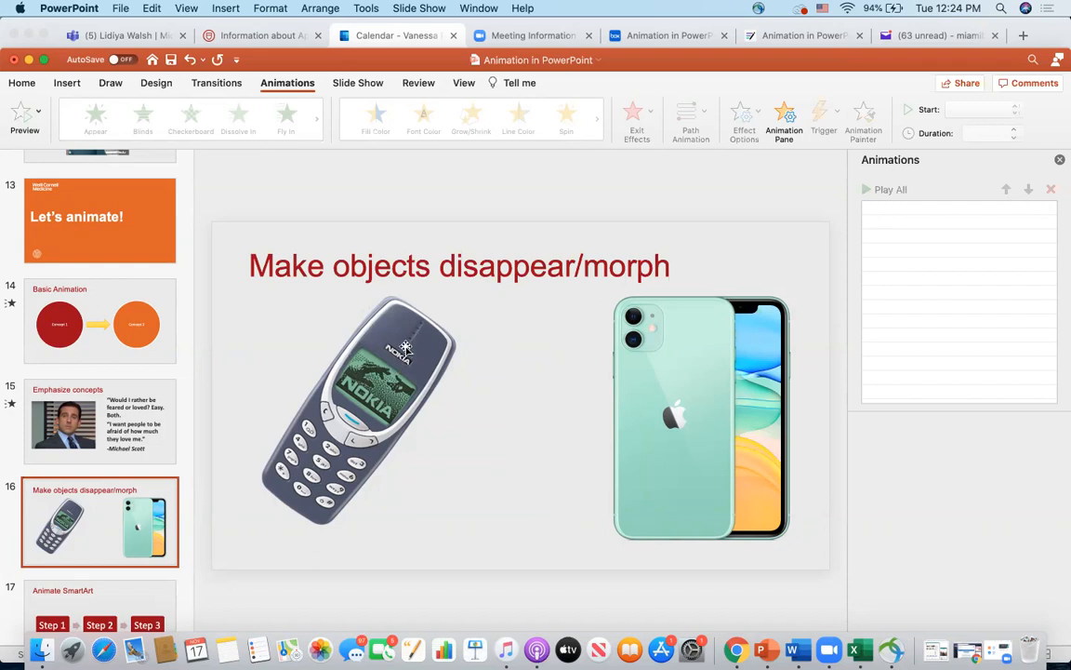
- Move the Nokia phone picture to the middle of slide 16, directly beside the green iPhone
{"action": "left_click", "coordinate": [391, 344]}
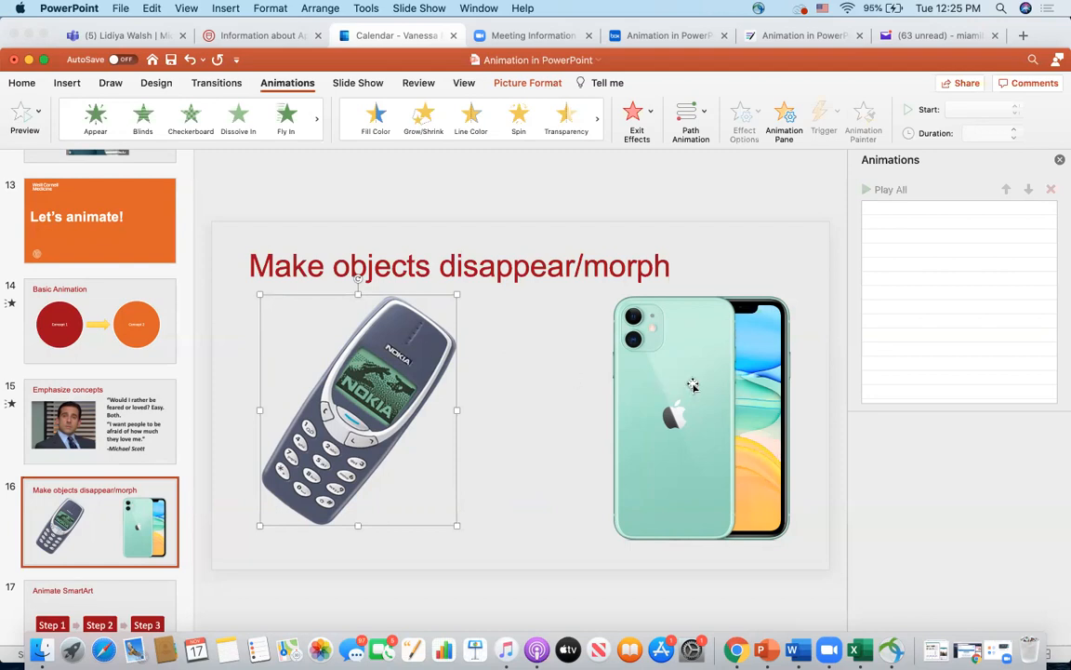
{"action": "left_click", "coordinate": [693, 384]}
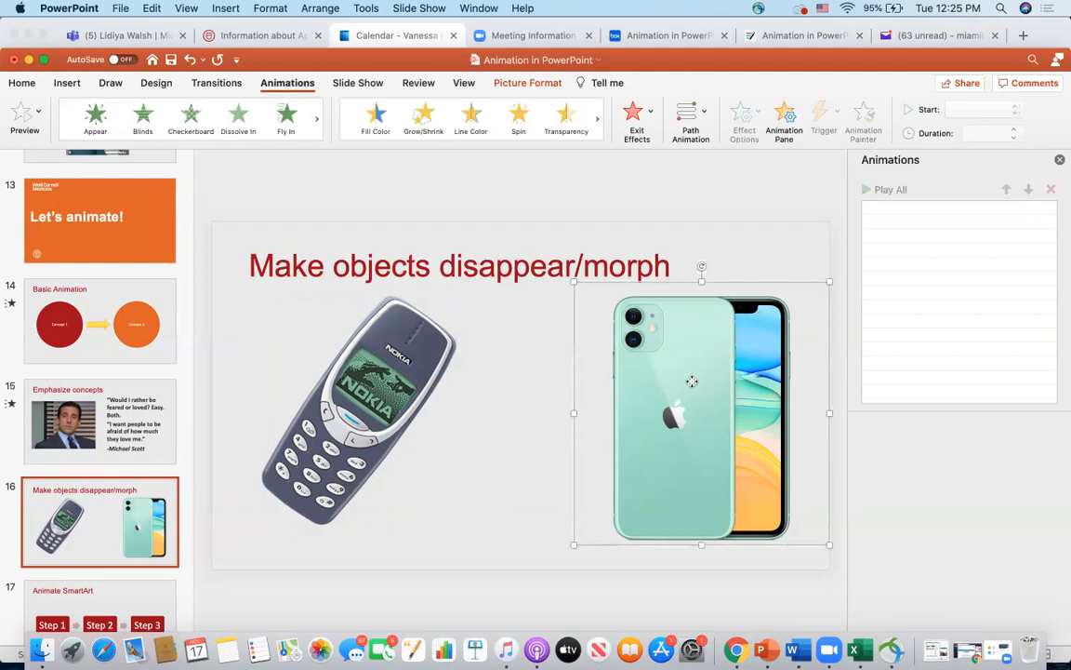
{"action": "left_click", "coordinate": [401, 358]}
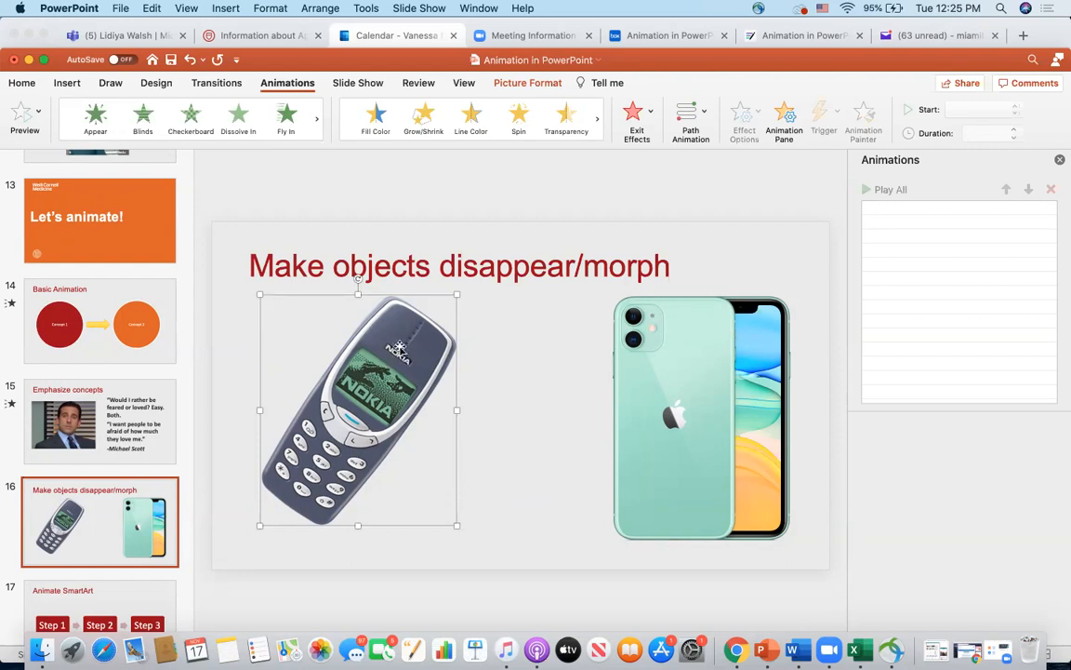
{"action": "left_click_drag", "start_coordinate": [391, 334], "coordinate": [538, 347]}
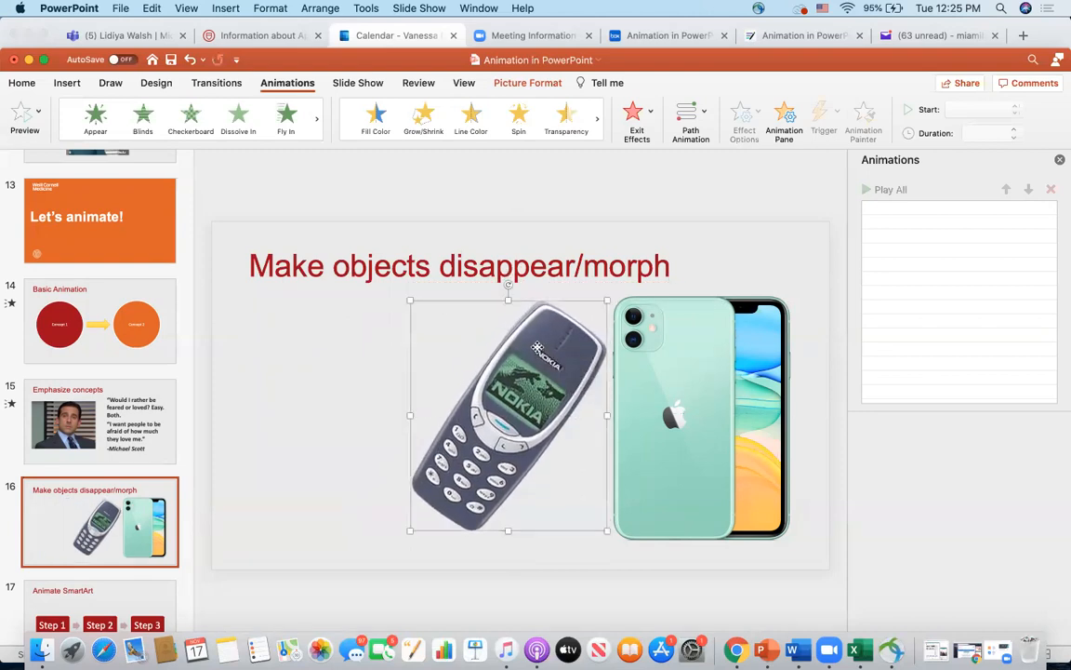
- Apply a Fade entrance animation to the Nokia phone picture and set its duration to 1 second
{"action": "left_click", "coordinate": [188, 146]}
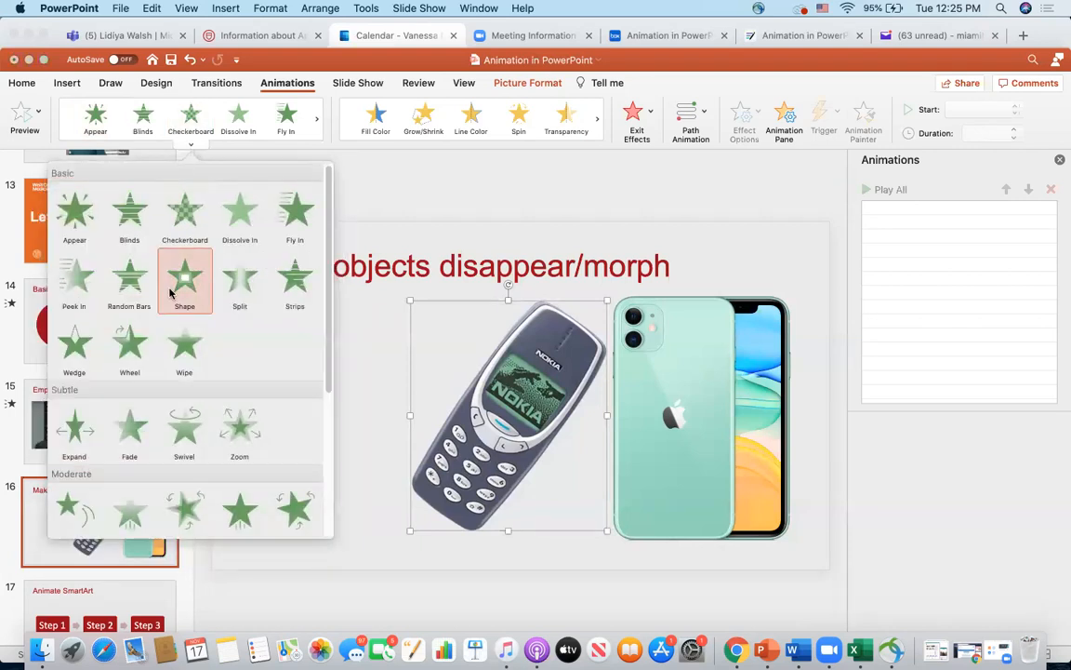
{"action": "left_click", "coordinate": [130, 424]}
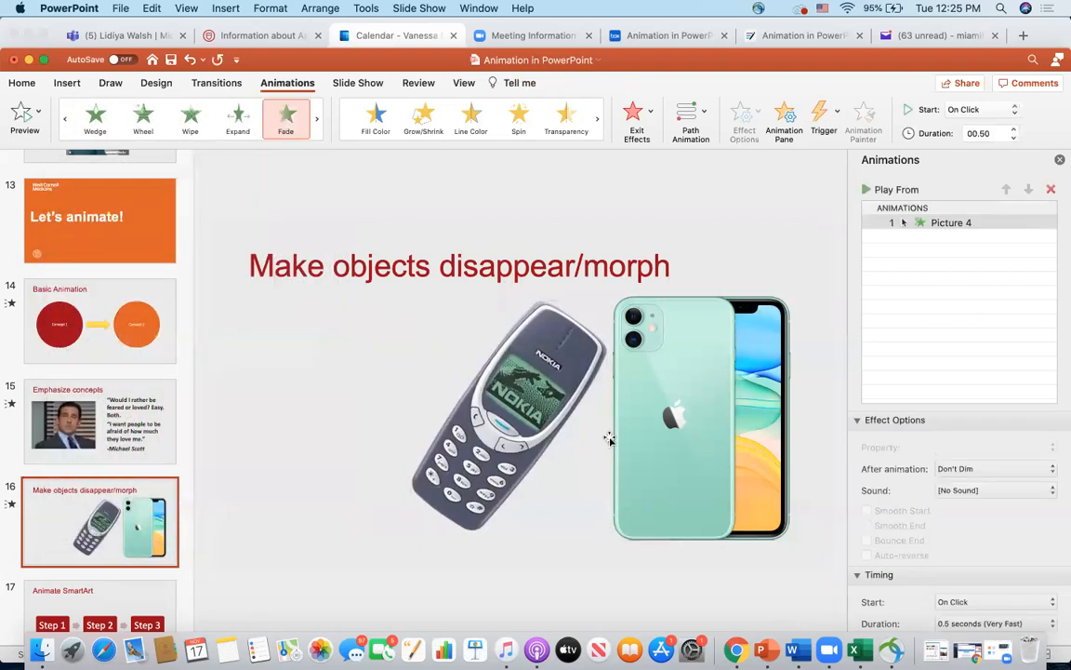
{"action": "left_click", "coordinate": [968, 623]}
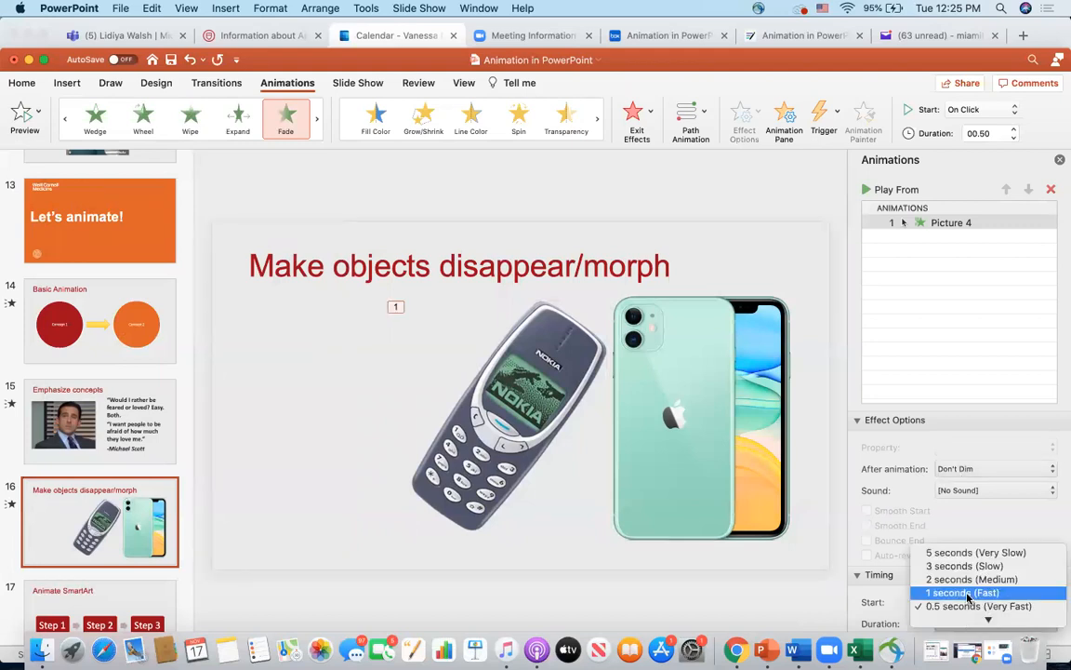
{"action": "left_click", "coordinate": [972, 606]}
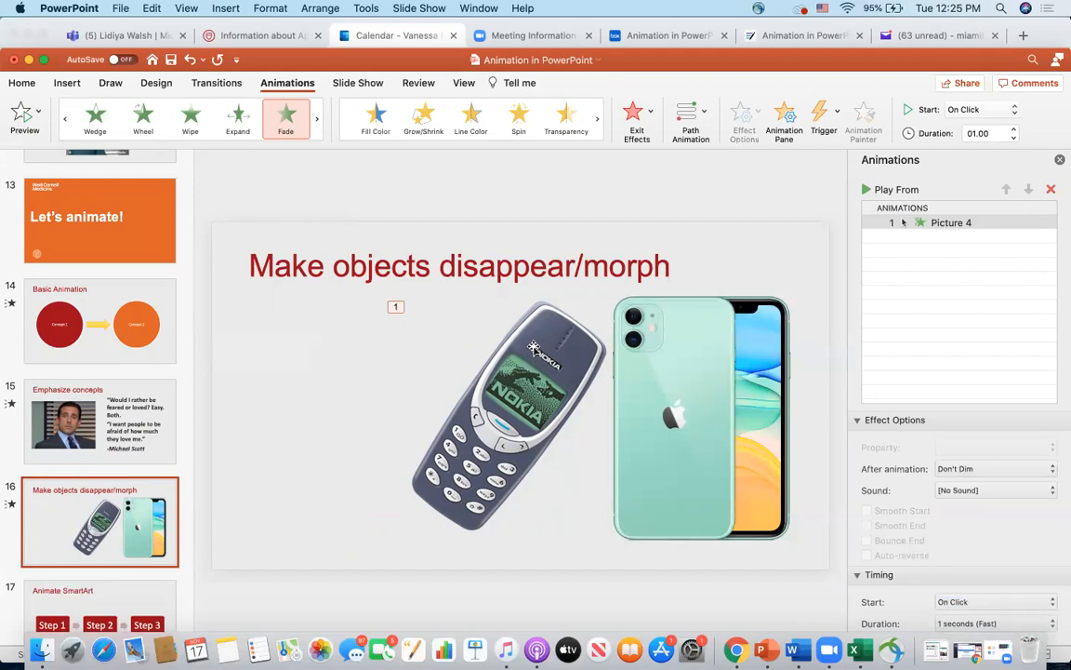
- Try a Fade exit effect on the still-selected Nokia animation, and delete the animation entry from the slide
{"action": "left_click", "coordinate": [649, 115]}
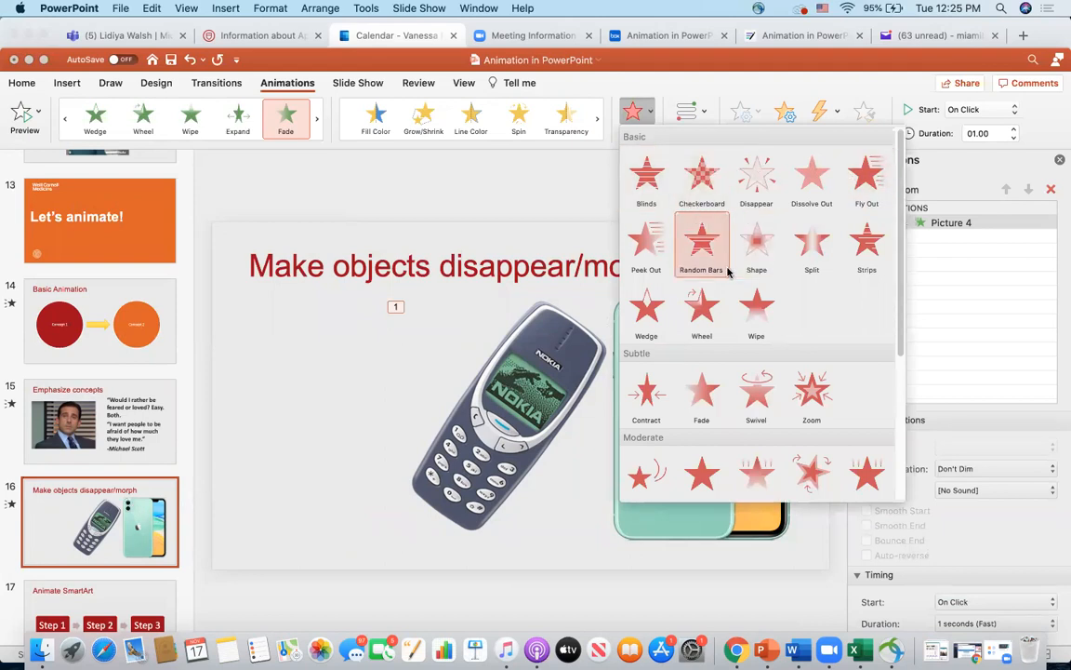
{"action": "left_click", "coordinate": [700, 400]}
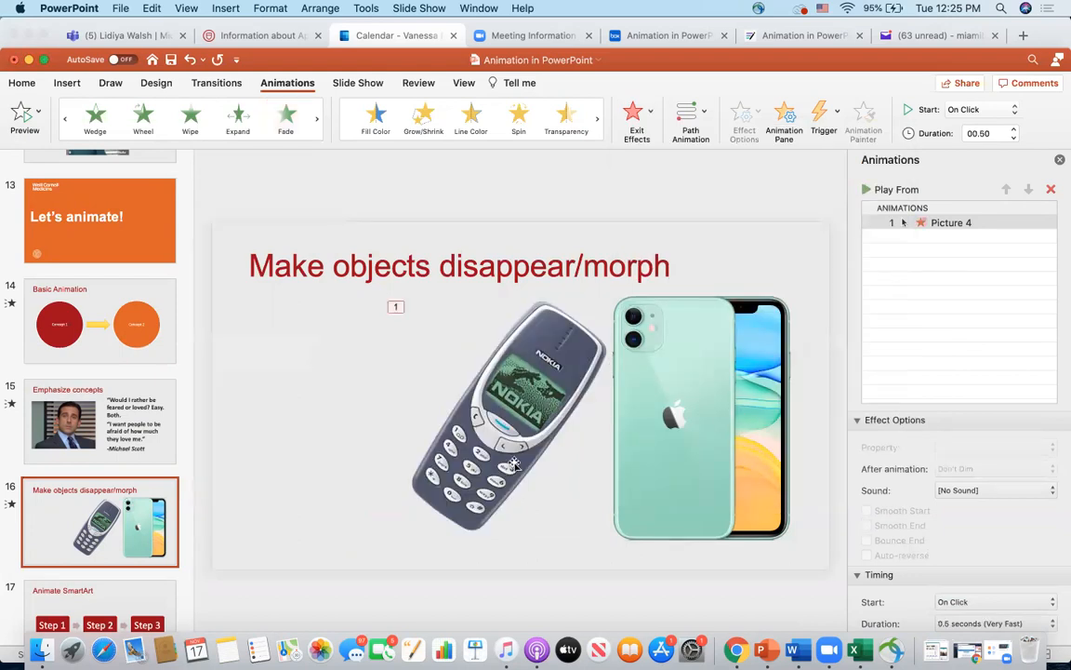
{"action": "left_click", "coordinate": [432, 346]}
{"action": "left_click", "coordinate": [965, 222]}
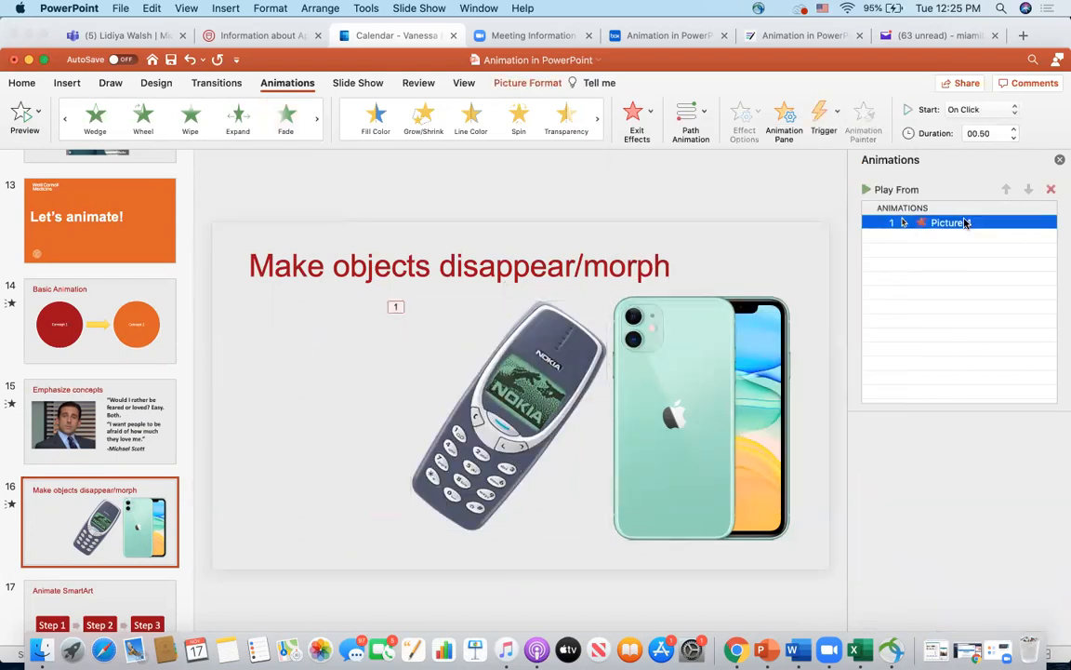
{"action": "key", "text": "Delete"}
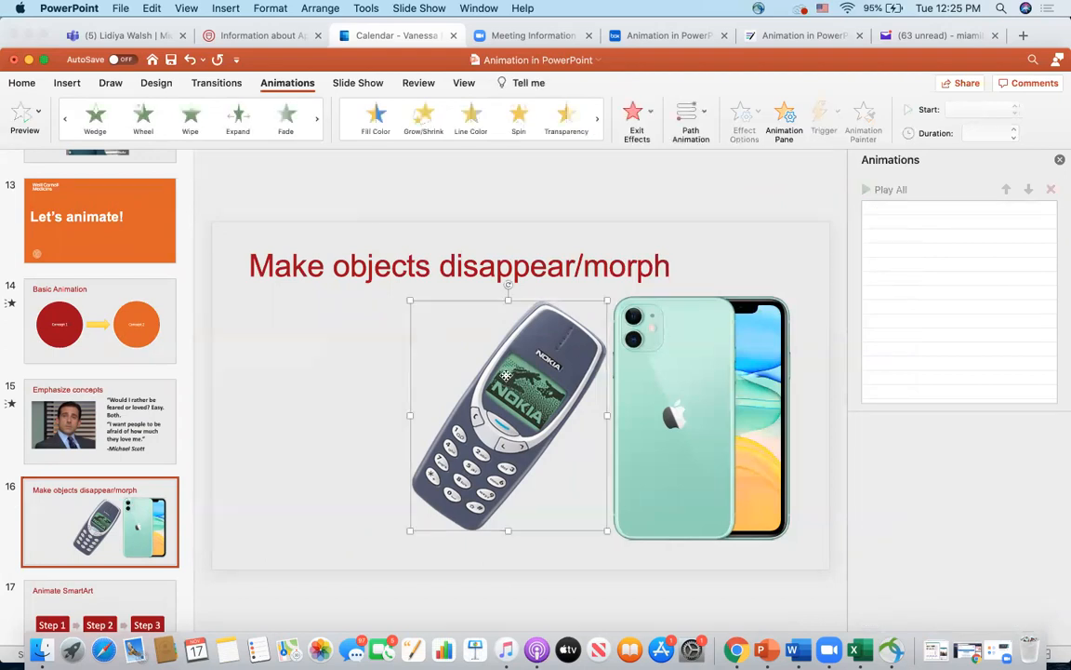
- Give the Nokia phone picture a Fade entrance animation, followed by a separate Fade exit effect
{"action": "left_click", "coordinate": [187, 146]}
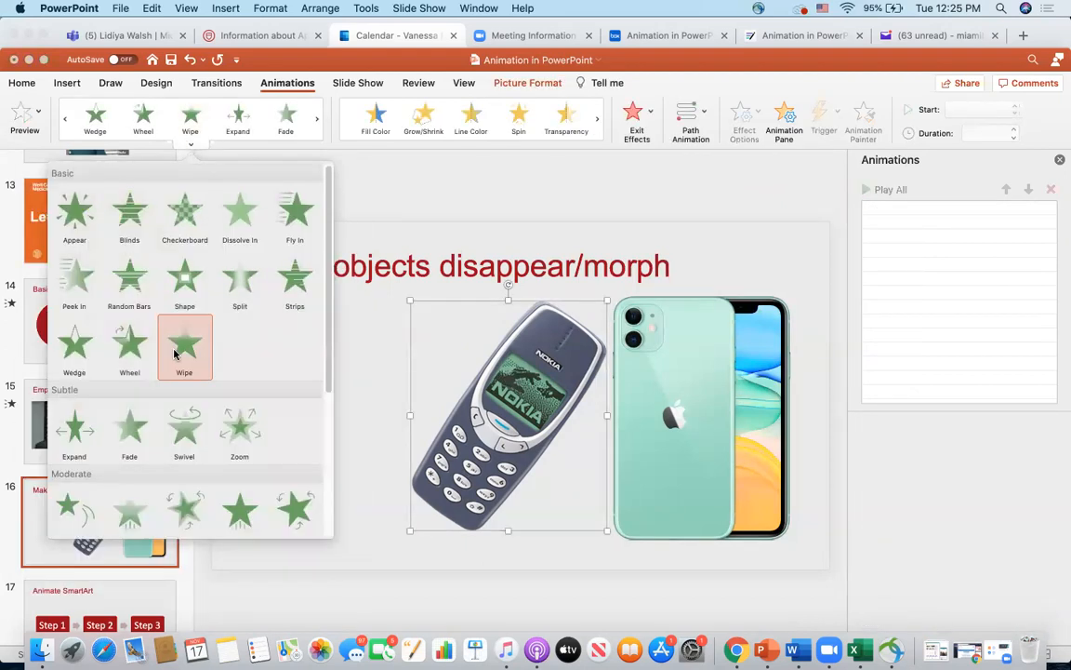
{"action": "left_click", "coordinate": [128, 433]}
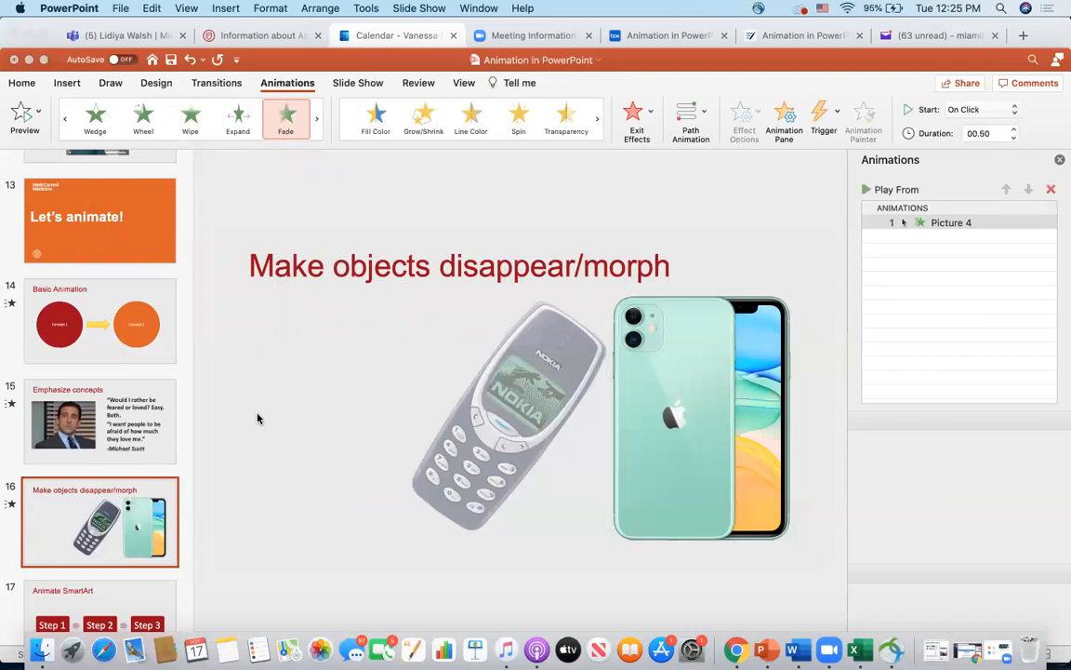
{"action": "left_click", "coordinate": [472, 457]}
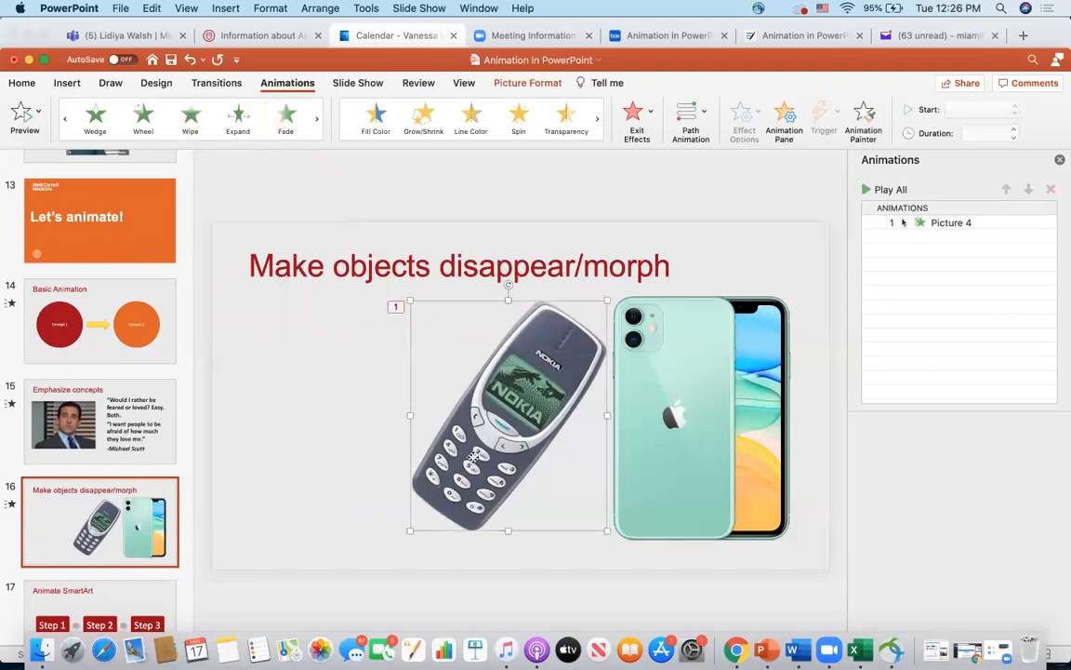
{"action": "left_click", "coordinate": [650, 114]}
{"action": "left_click", "coordinate": [702, 393]}
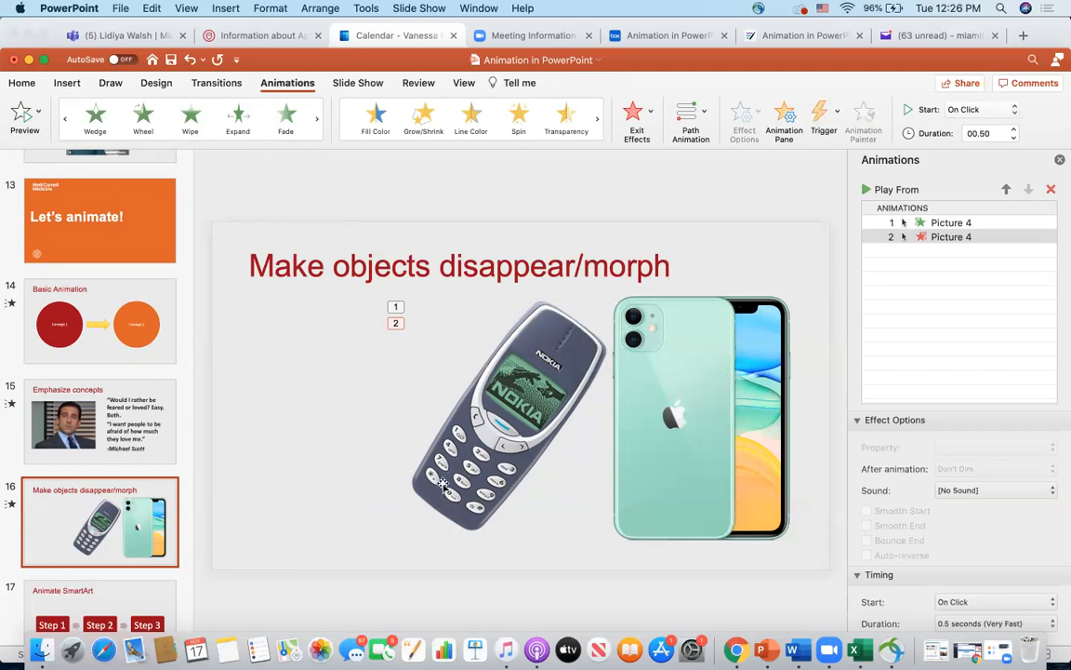
- Move the green iPhone picture on top of the Nokia phone and give it a Fade entrance animation
{"action": "left_click", "coordinate": [704, 380]}
{"action": "left_click_drag", "start_coordinate": [703, 377], "coordinate": [523, 375]}
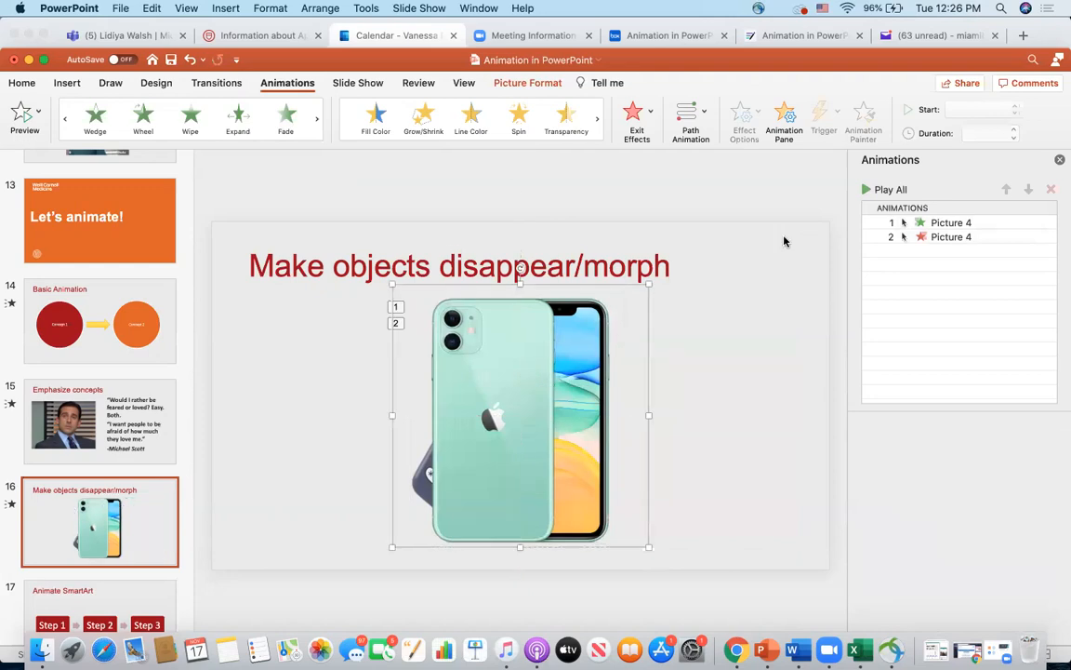
{"action": "left_click", "coordinate": [191, 143]}
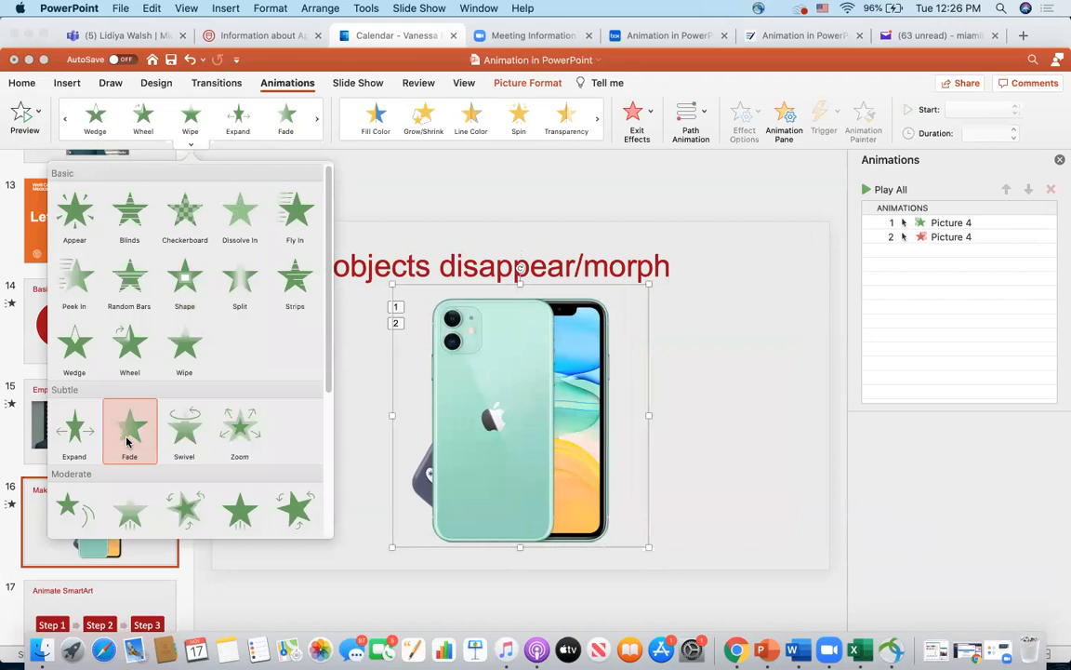
{"action": "left_click", "coordinate": [128, 443]}
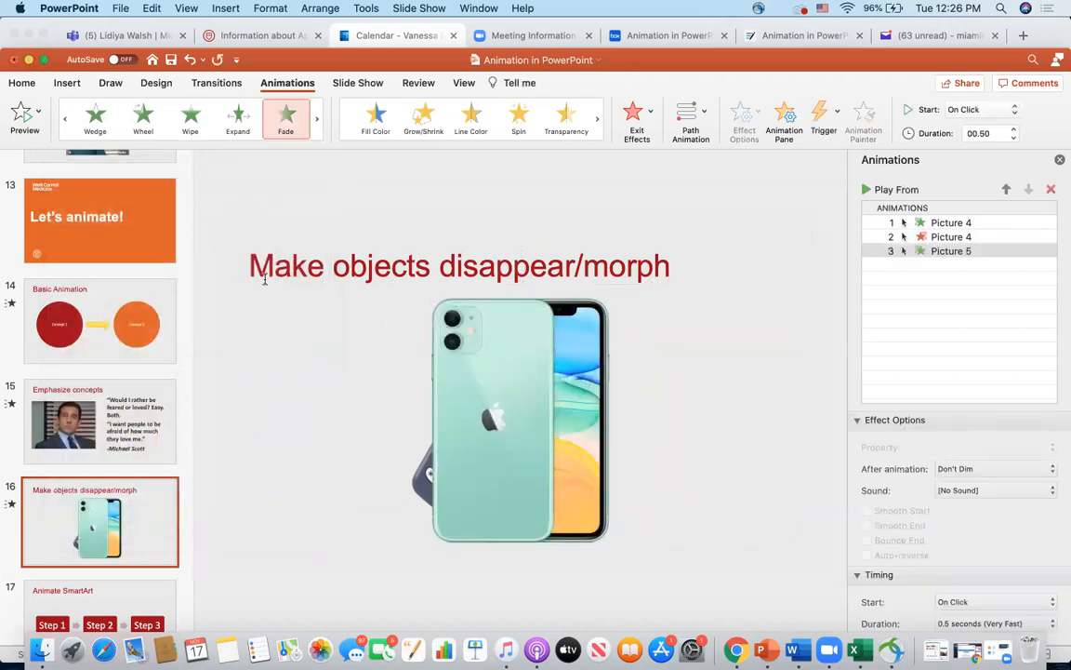
- Play the slide show from the current slide, advance through the phone animations, and exit the show
{"action": "left_click", "coordinate": [400, 8]}
{"action": "left_click", "coordinate": [422, 41]}
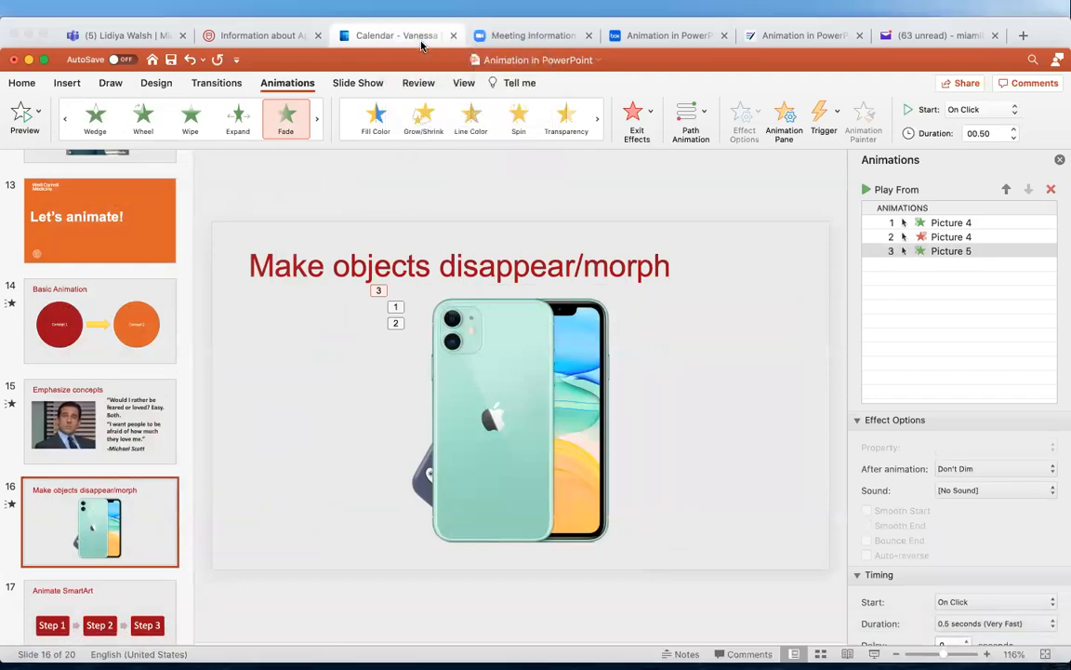
{"action": "left_click", "coordinate": [421, 44]}
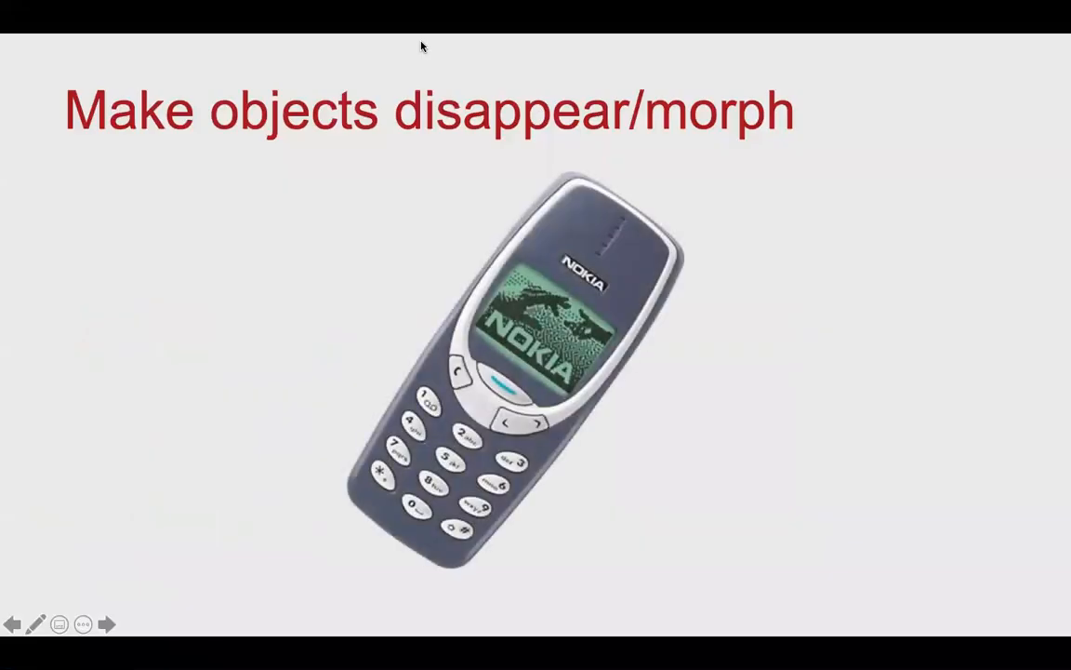
{"action": "left_click", "coordinate": [421, 45]}
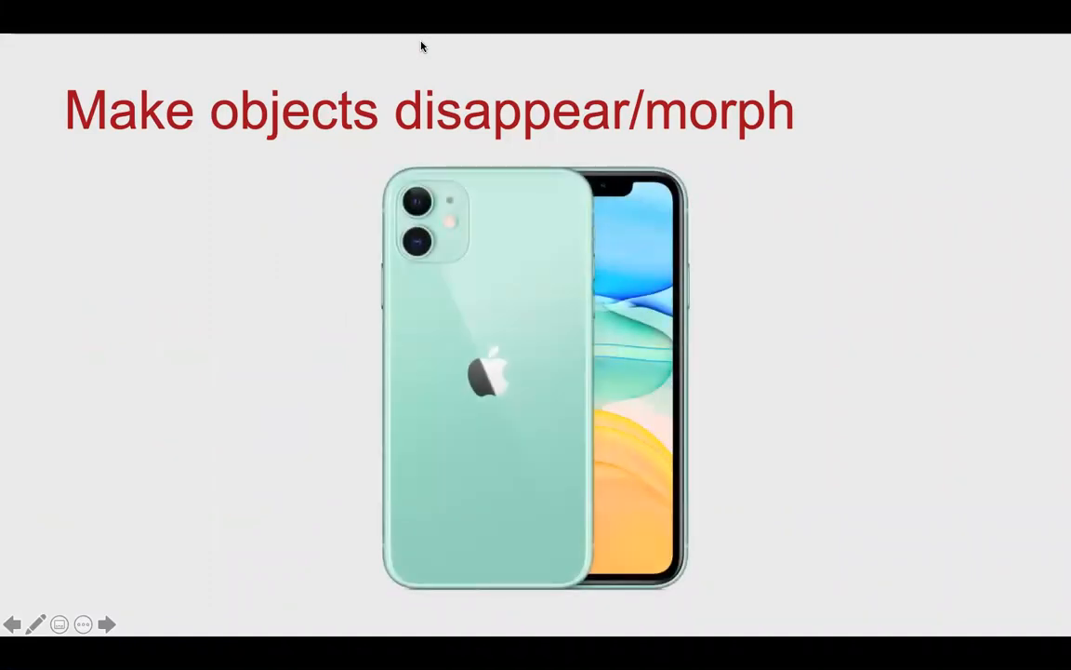
{"action": "key", "text": "Escape"}
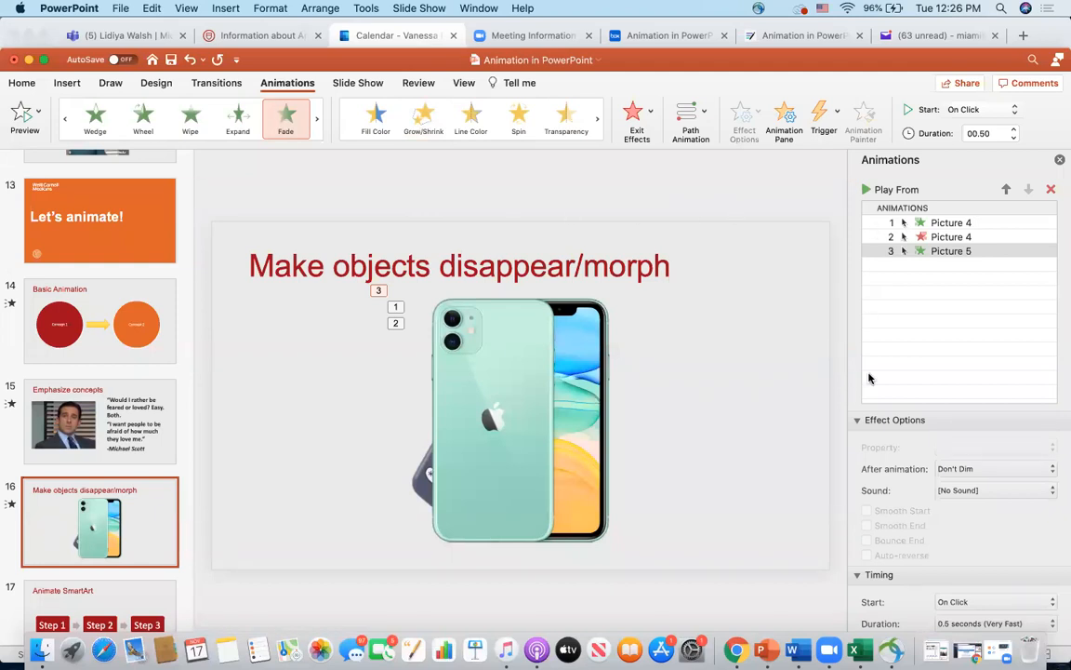
- Set the iPhone picture's Fade entrance to start With Previous
{"action": "left_click", "coordinate": [856, 420]}
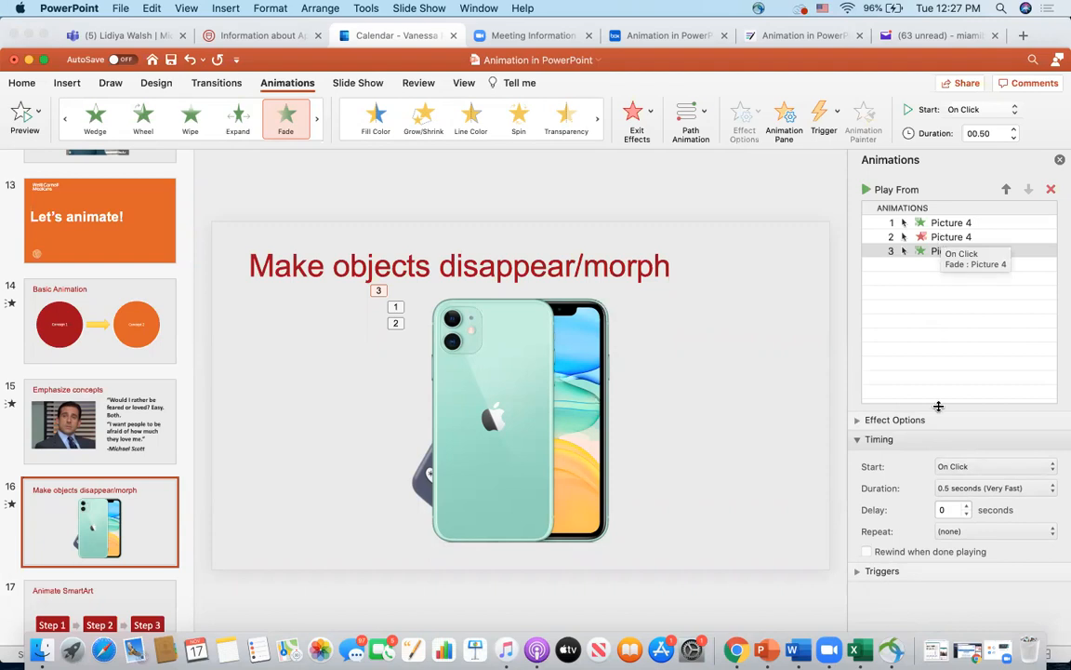
{"action": "left_click", "coordinate": [962, 466]}
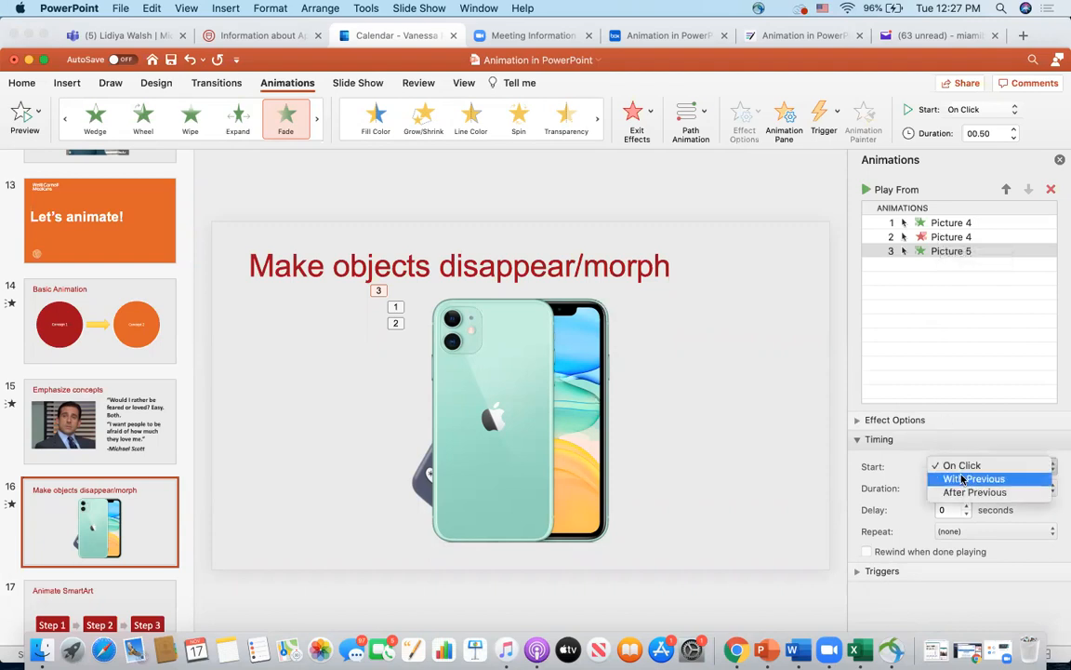
{"action": "left_click", "coordinate": [962, 478]}
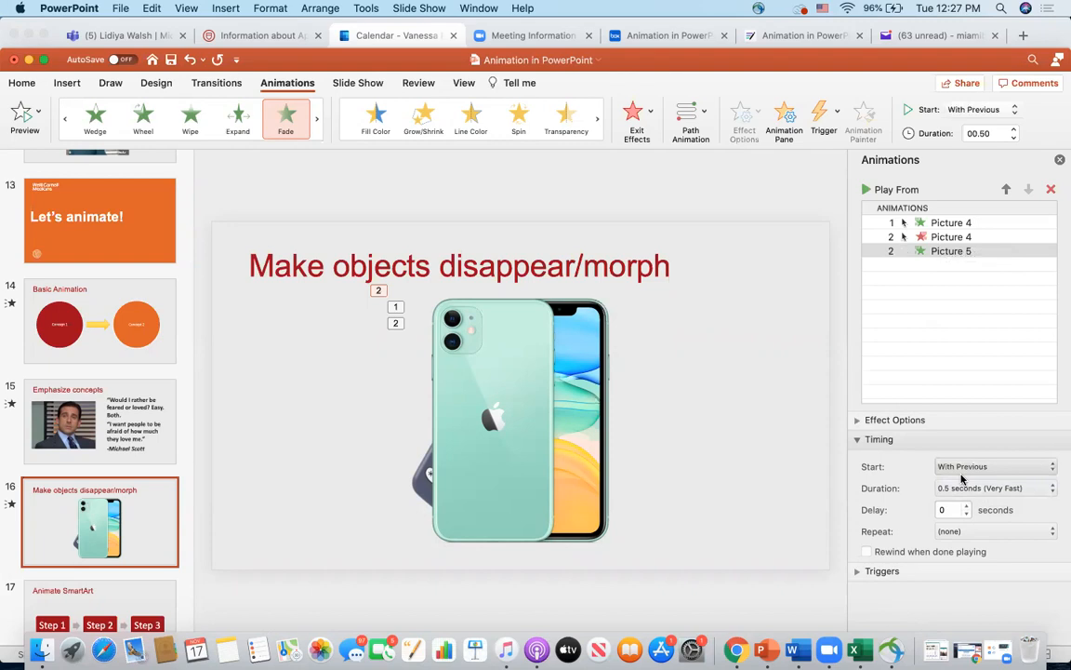
- Replay the current slide as a slide show to check the Nokia-to-iPhone transition, and return to editing
{"action": "left_click", "coordinate": [419, 8]}
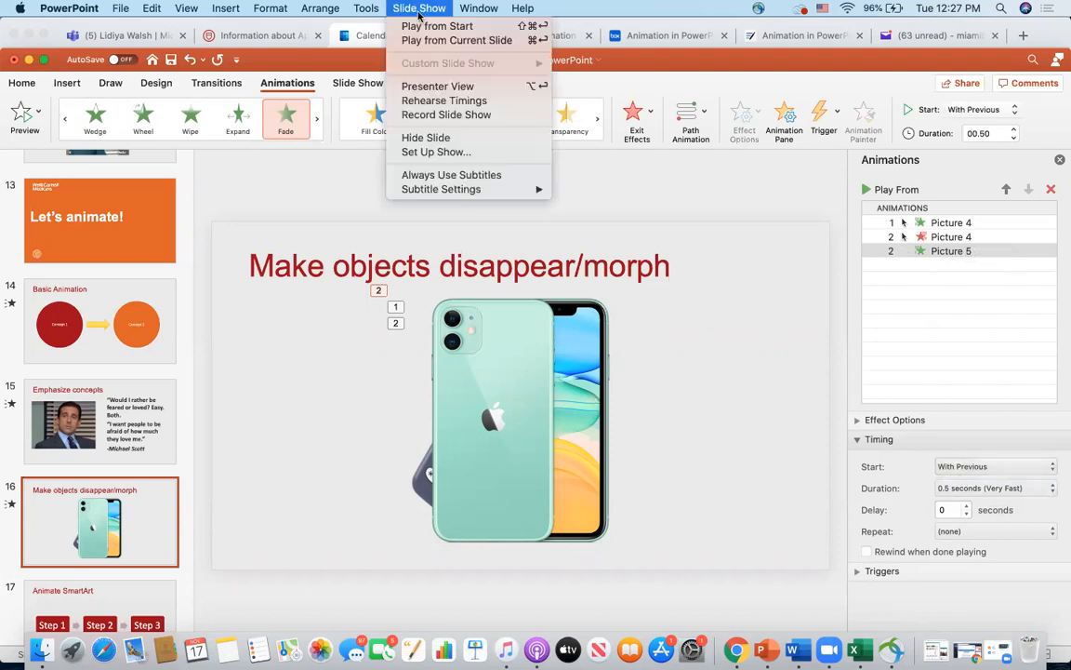
{"action": "left_click", "coordinate": [423, 38]}
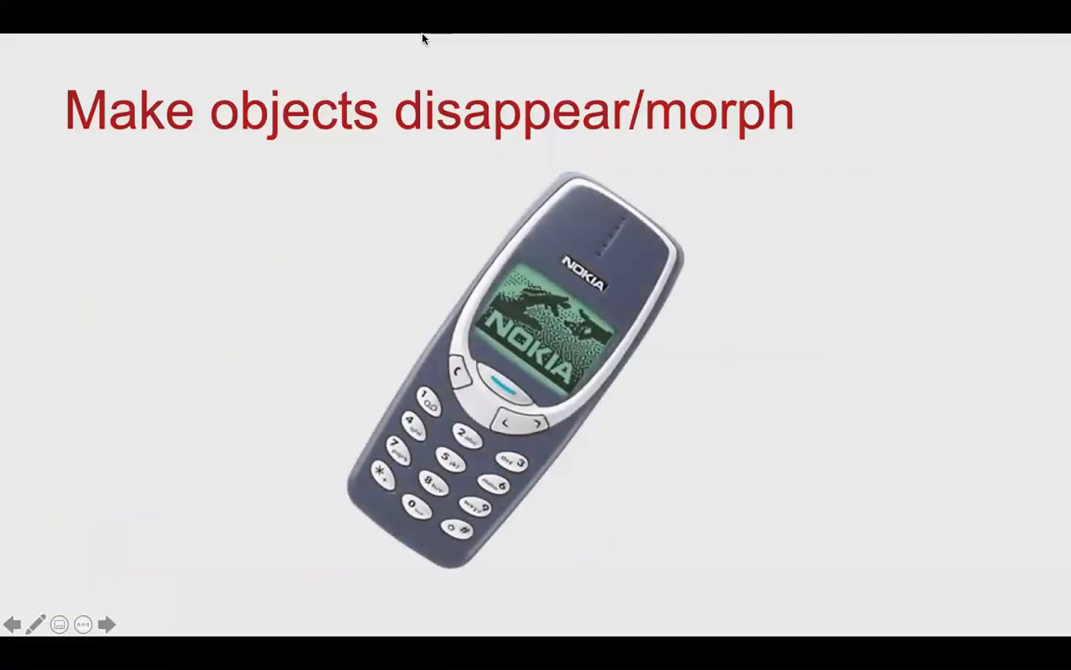
{"action": "key", "text": "Right"}
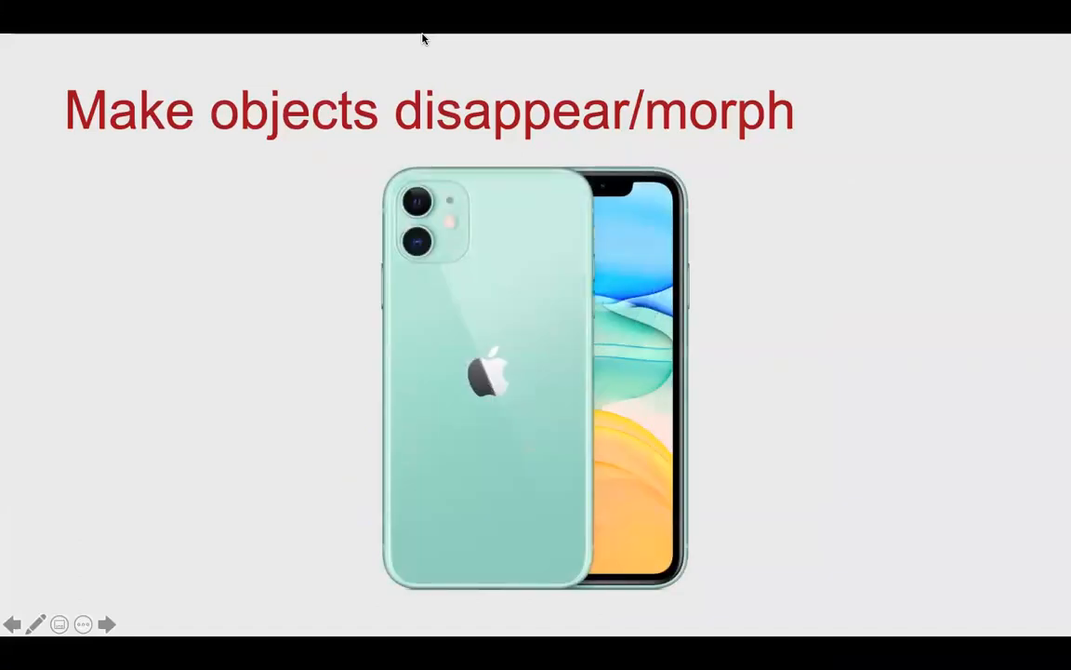
{"action": "key", "text": "Escape"}
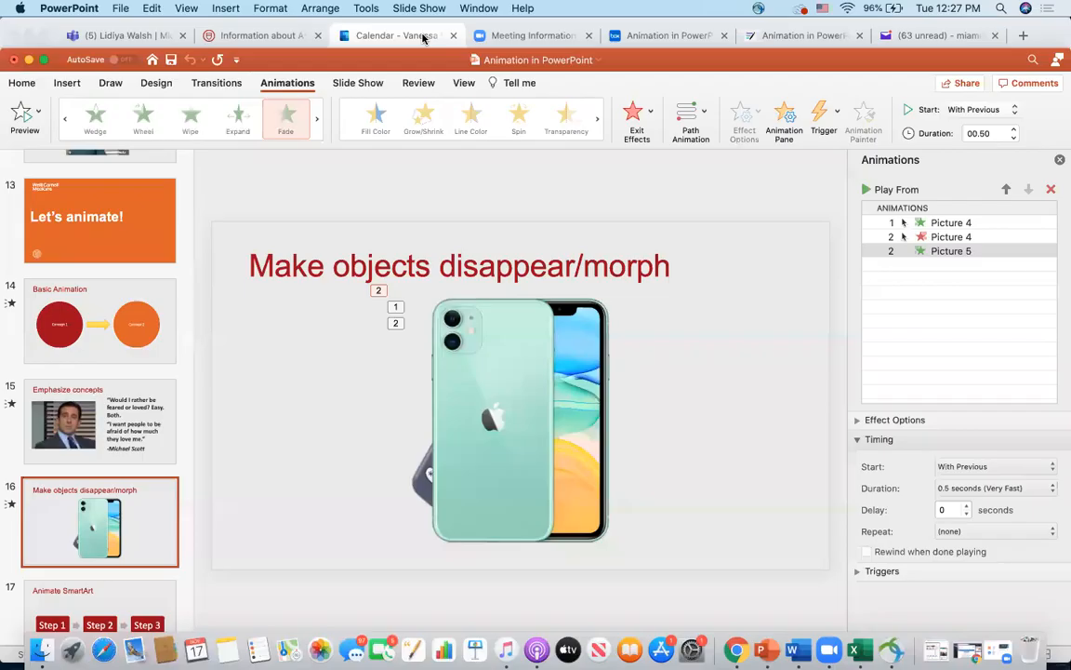
- Open slide 3, "When should you use animation?", to view its list of animations
{"action": "scroll", "coordinate": [101, 303], "scroll_direction": "up", "scroll_amount": 15}
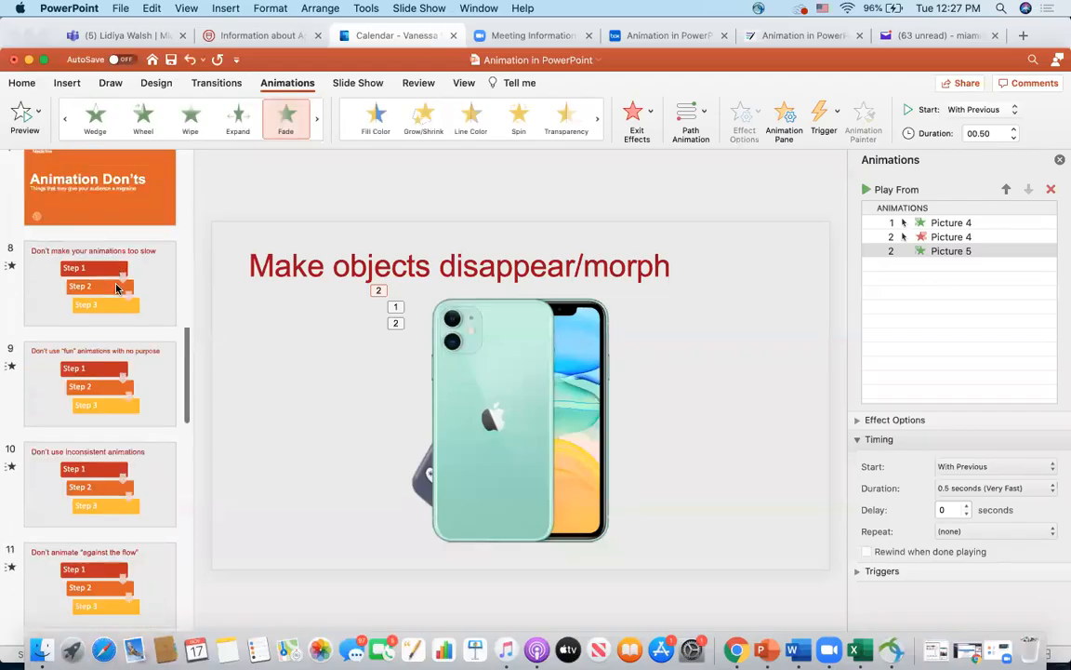
{"action": "left_click", "coordinate": [102, 405]}
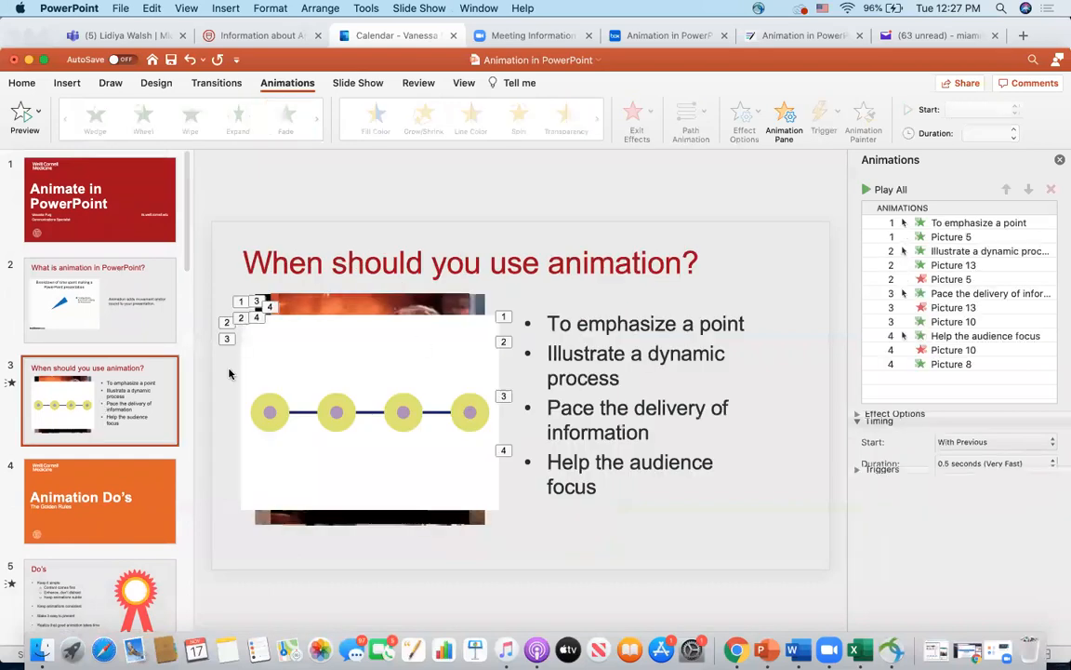